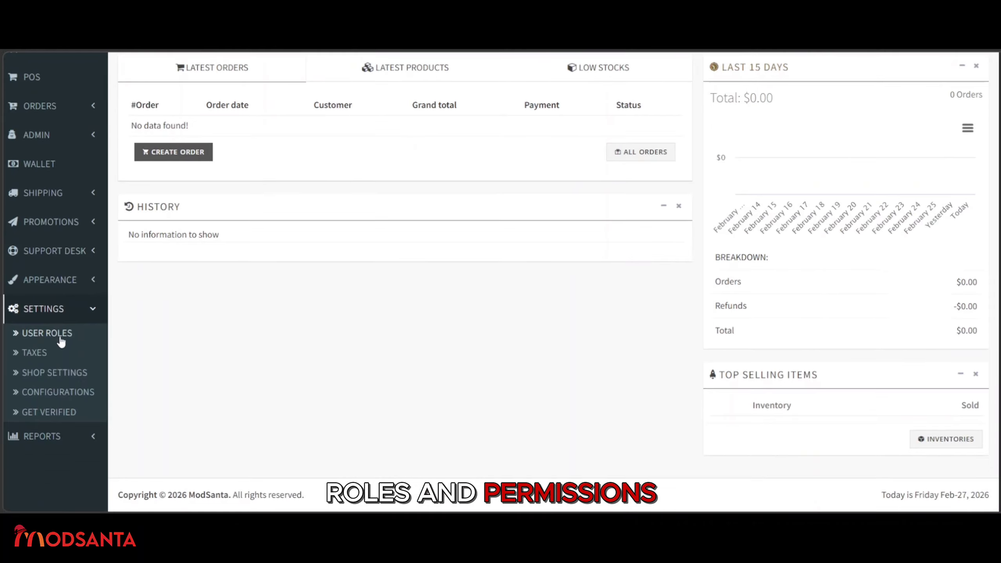
On the user roles page, expand the trash list and start a new role named "Store Manager".
left_click(31, 336)
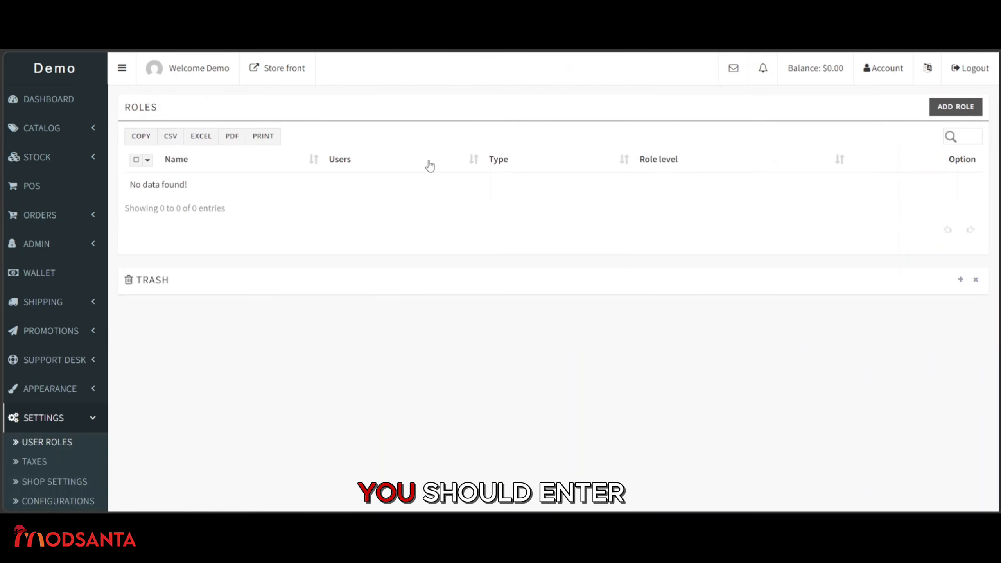
left_click(960, 279)
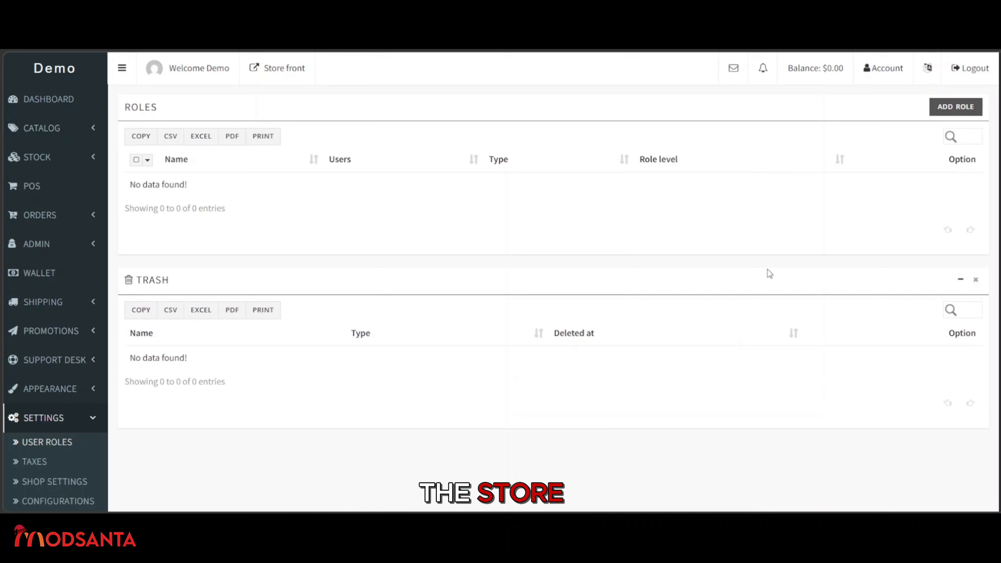
left_click(941, 109)
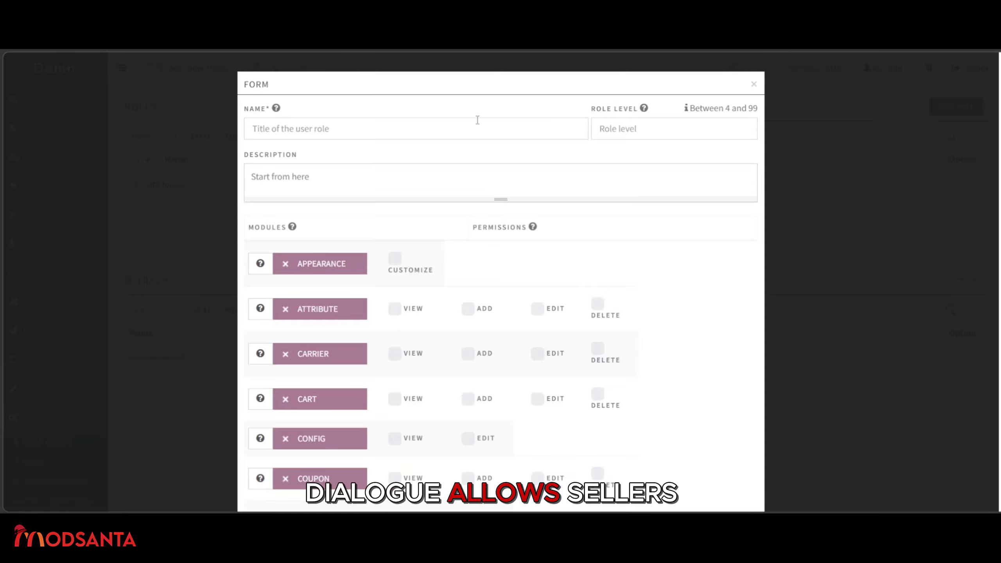
left_click(413, 129)
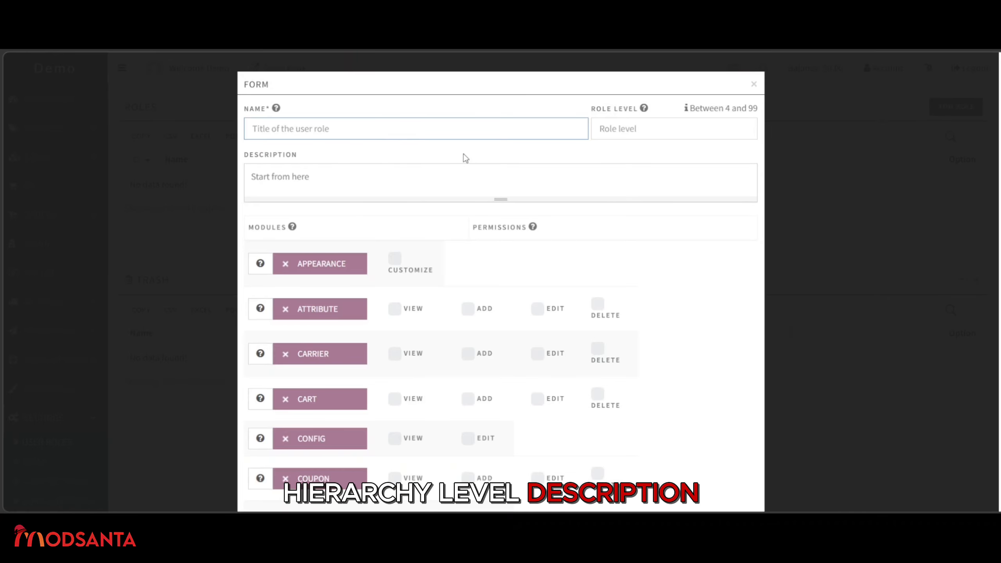
type("S")
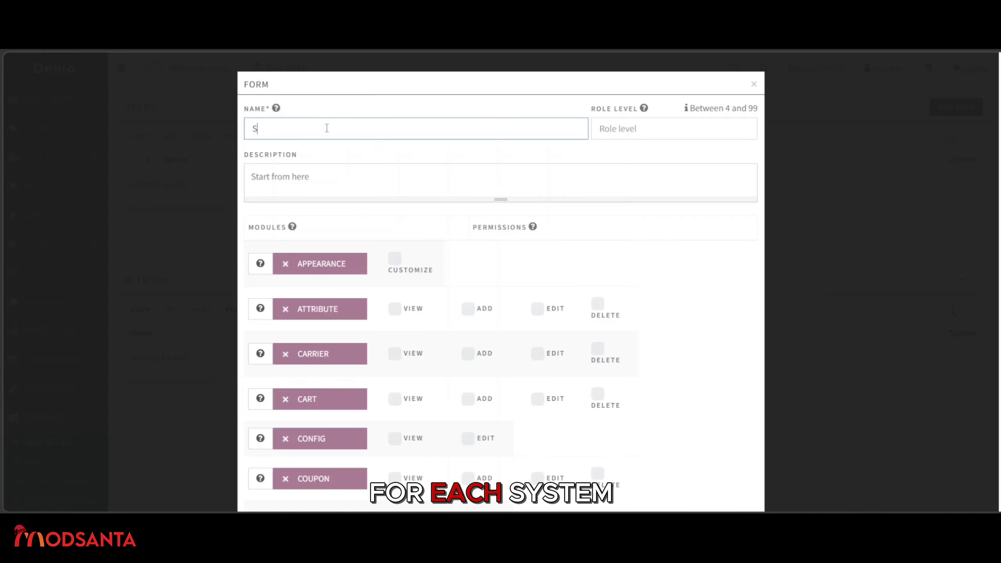
type("tore Manager")
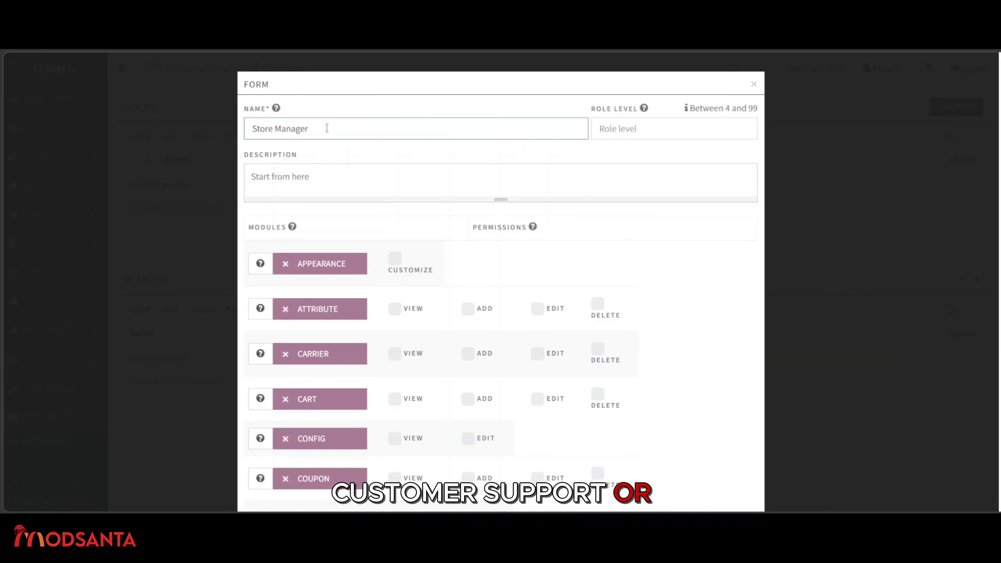
Set the role level to 70 and enter the description "Manages products, orders, inventory and customer messages.".
left_click(605, 126)
type("70")
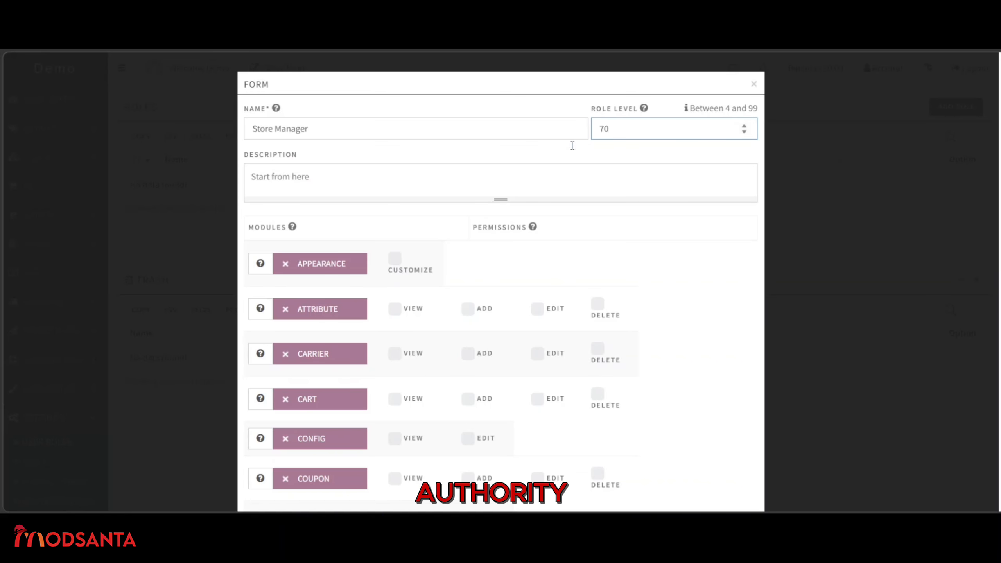
key("Tab")
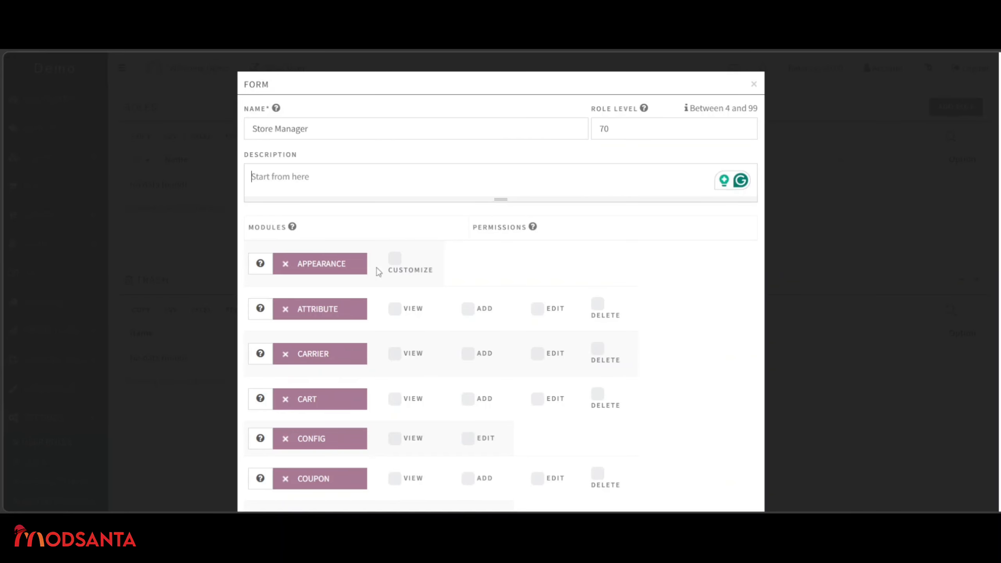
type("Manages products, orders, inventory and customer messages.")
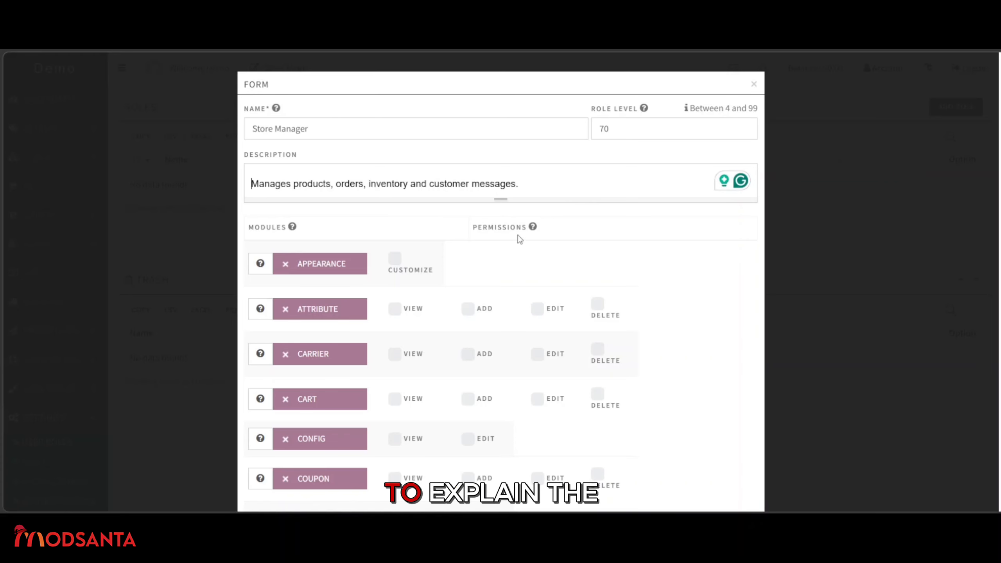
Enable the Coupon module for the role with only the Add and Edit permissions.
scroll(390, 201, "down", 2)
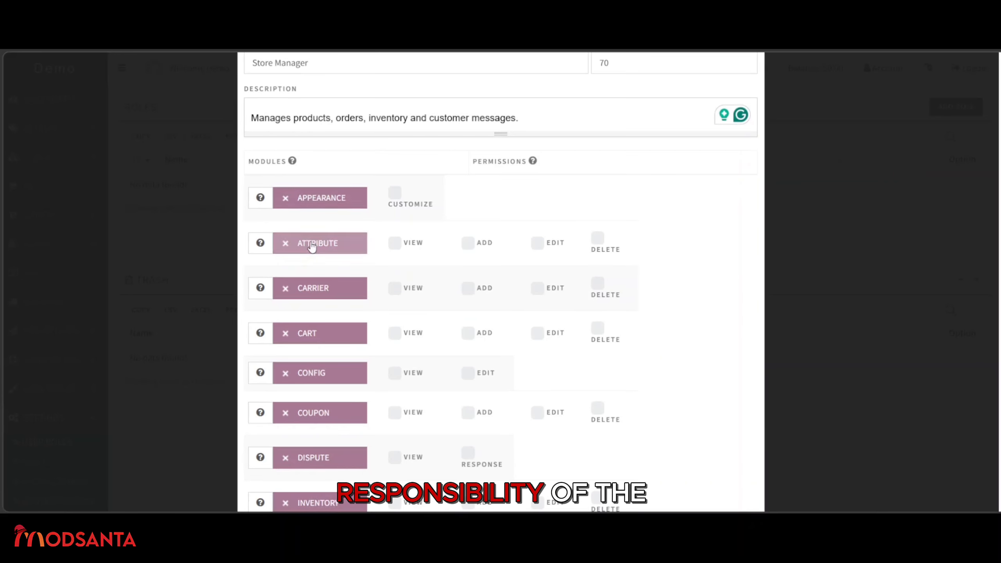
scroll(386, 199, "down", 2)
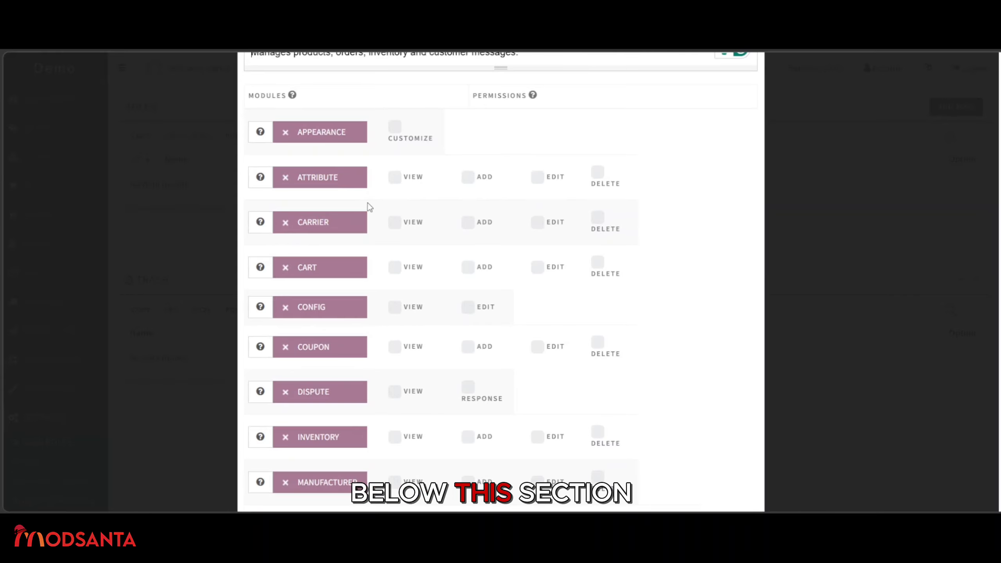
scroll(349, 194, "down", 2)
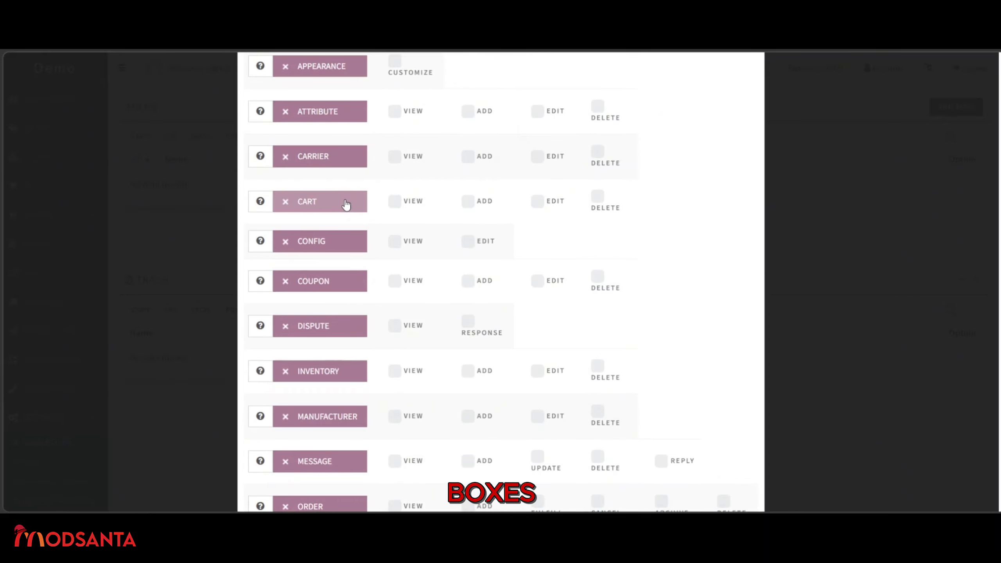
scroll(334, 230, "down", 2)
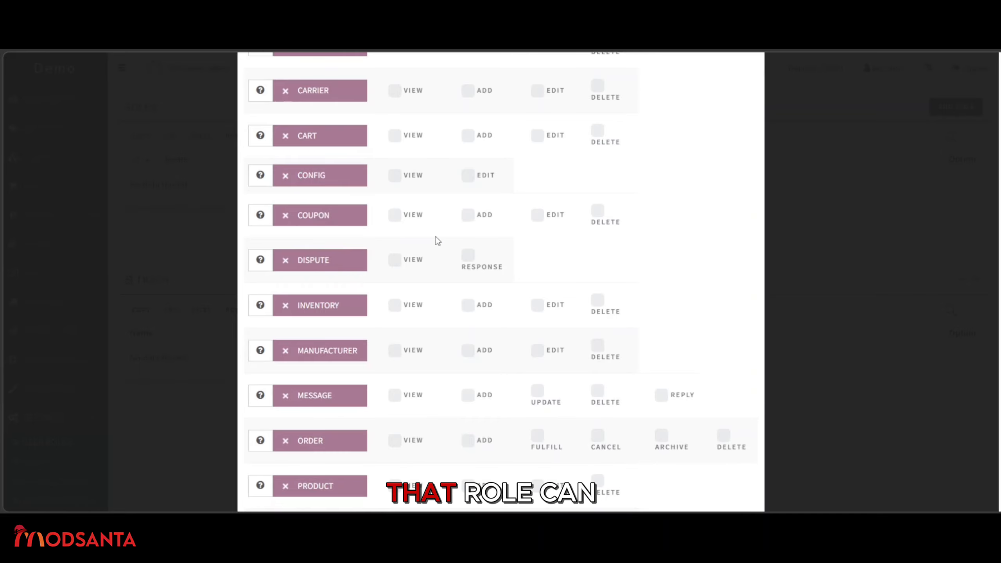
left_click(321, 215)
left_click(395, 216)
left_click(598, 213)
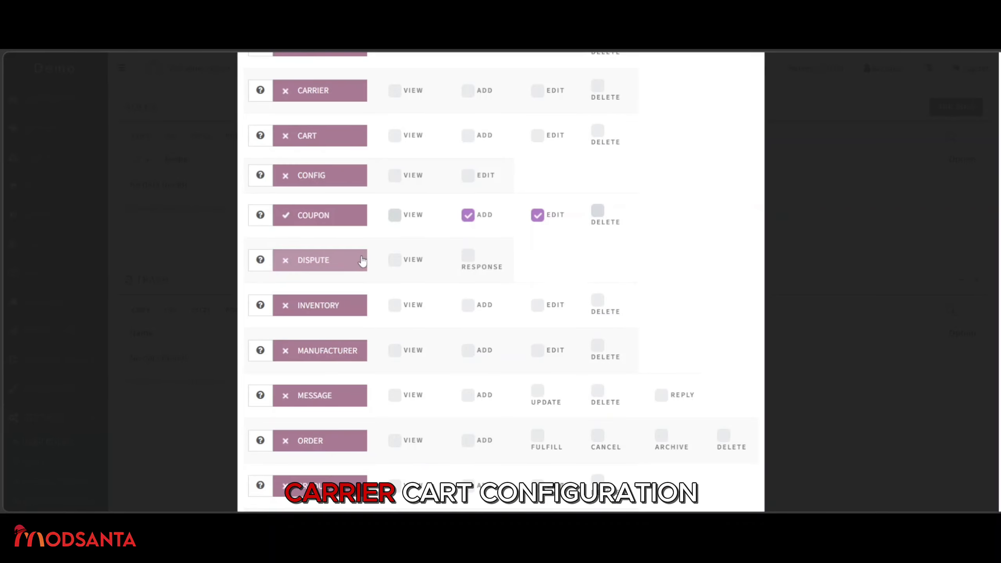
Enable the Dispute module with only the Response permission, and the Inventory module with View, Add, Edit and Delete.
left_click(339, 262)
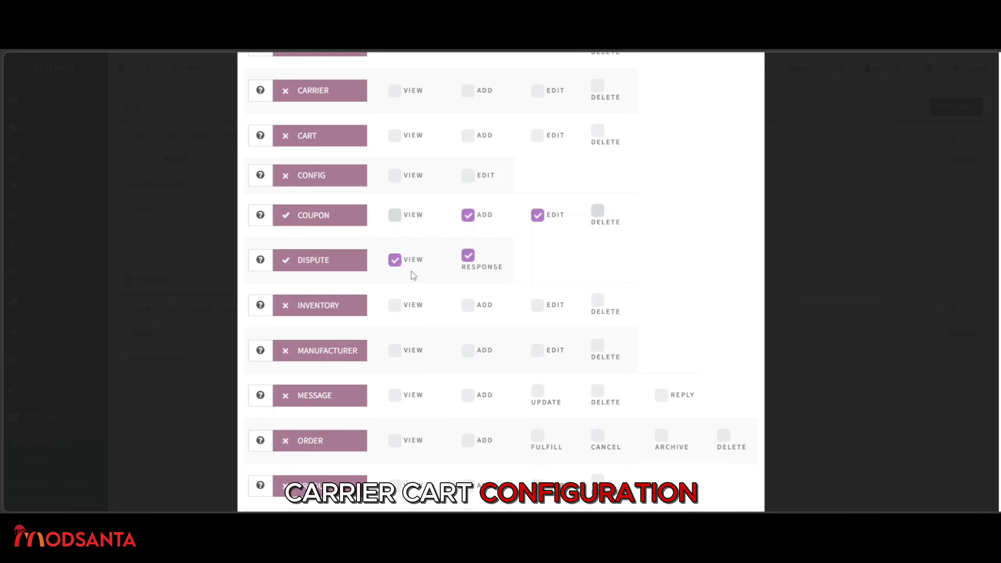
left_click(394, 260)
scroll(395, 260, "down", 2)
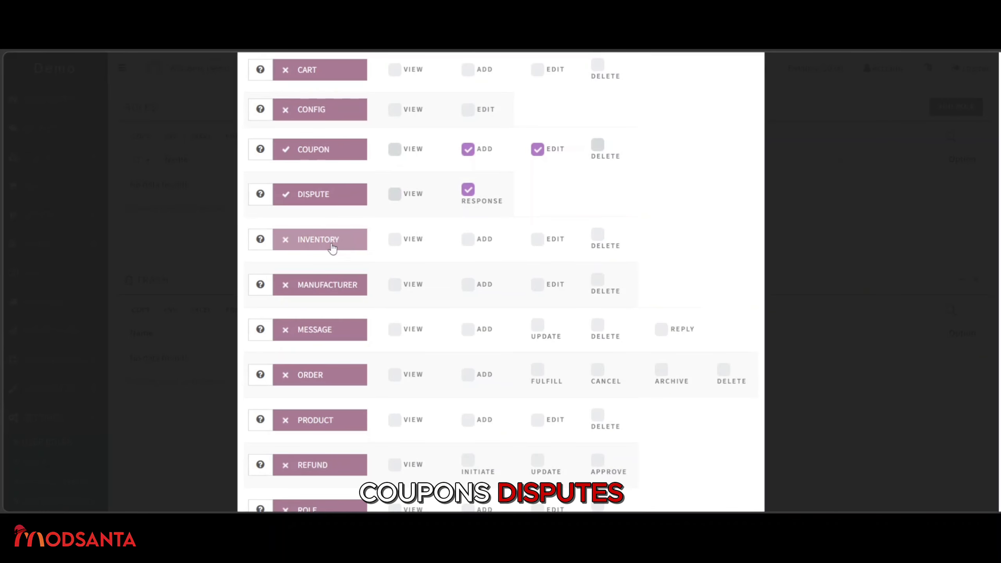
left_click(333, 248)
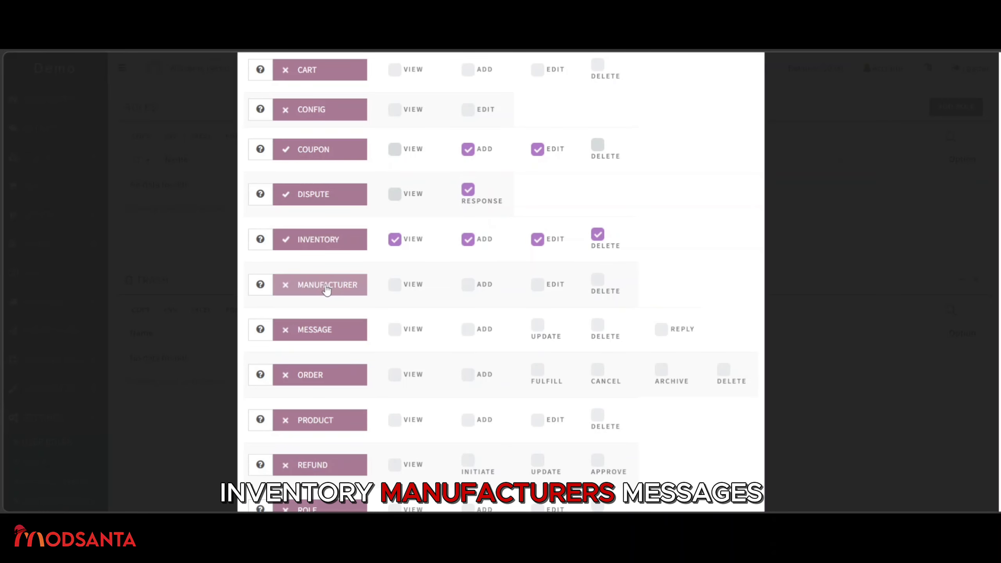
Enable the Message module for the role with only the Reply permission.
scroll(327, 288, "down", 2)
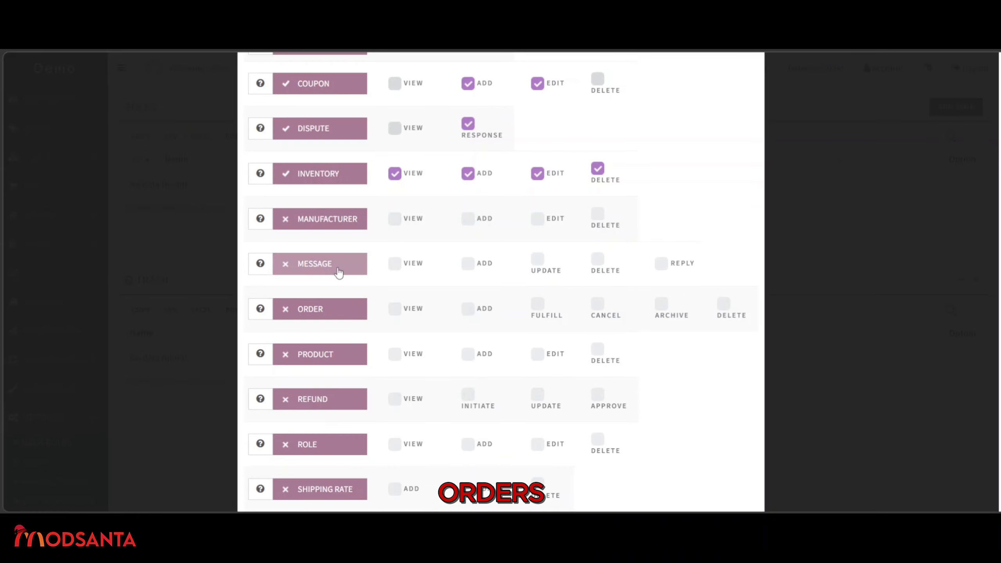
left_click(339, 272)
left_click(537, 259)
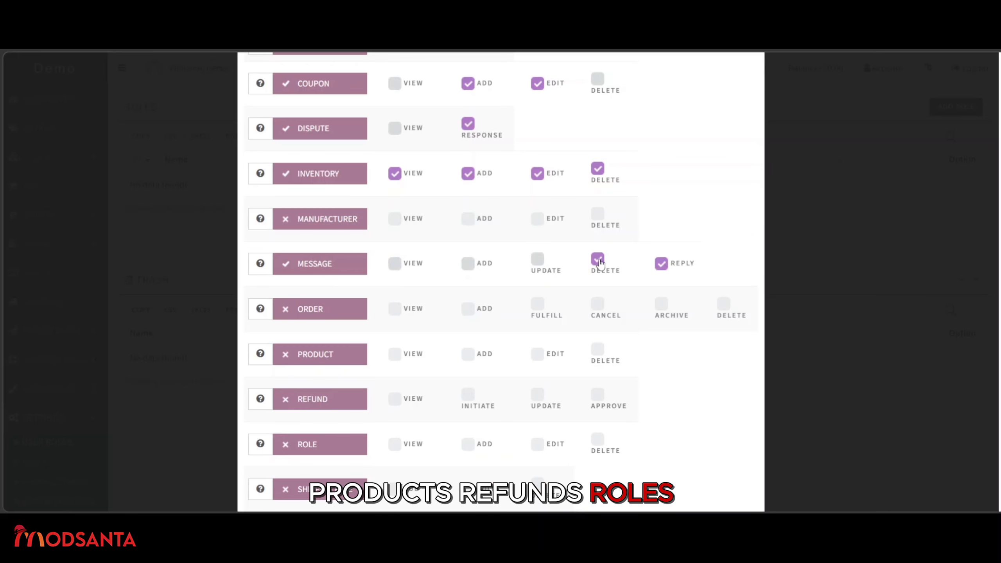
left_click(597, 260)
Enable the Order module for the role with only the Fulfill and Cancel permissions.
left_click(323, 308)
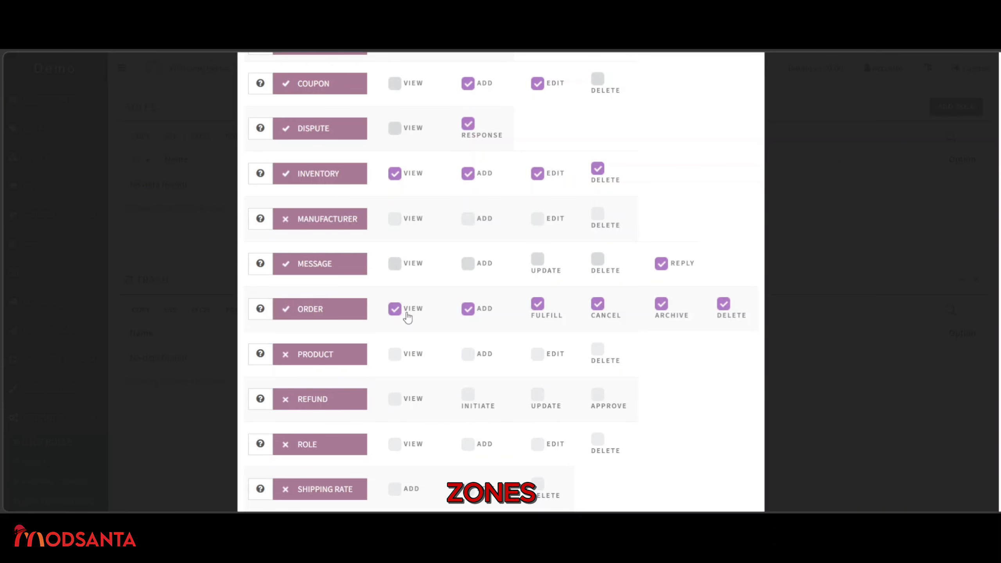
left_click(395, 308)
left_click(724, 304)
Enable the Product module with all its permissions, and the Refund module with only Initiate and Update.
scroll(380, 313, "down", 2)
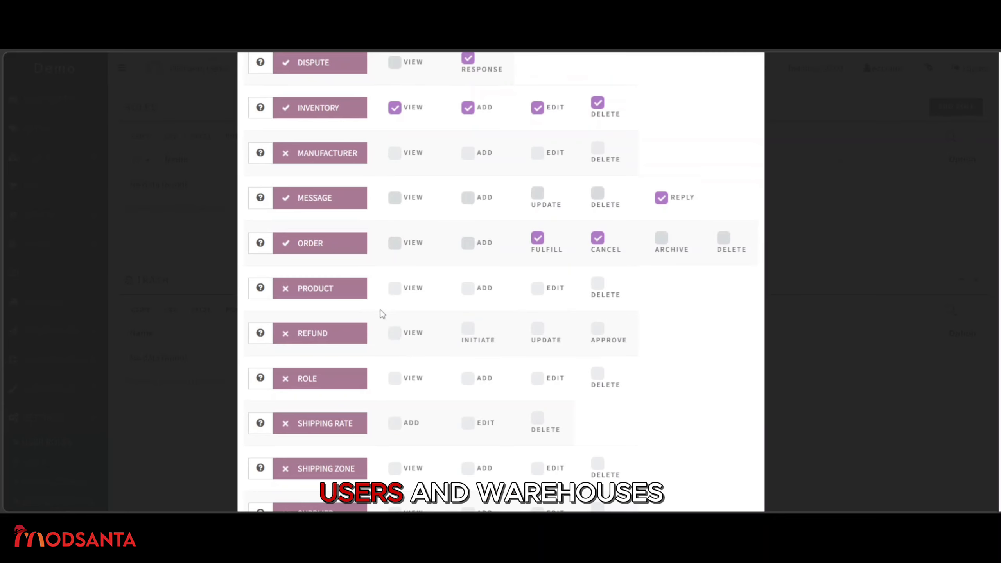
left_click(323, 290)
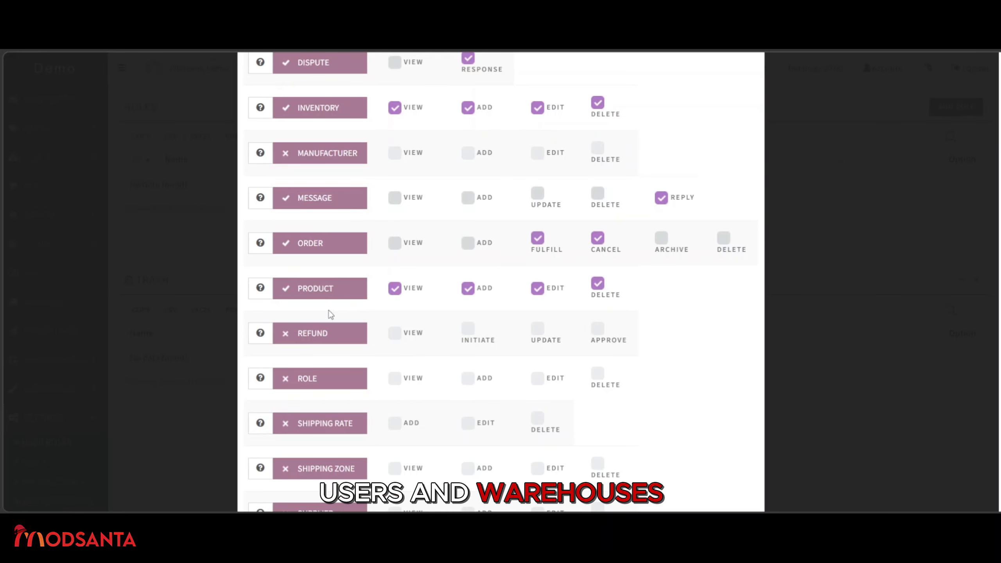
left_click(331, 333)
left_click(395, 333)
left_click(597, 328)
Enable the Shipping Zone module for the role with only the View and Edit permissions.
scroll(548, 316, "down", 4)
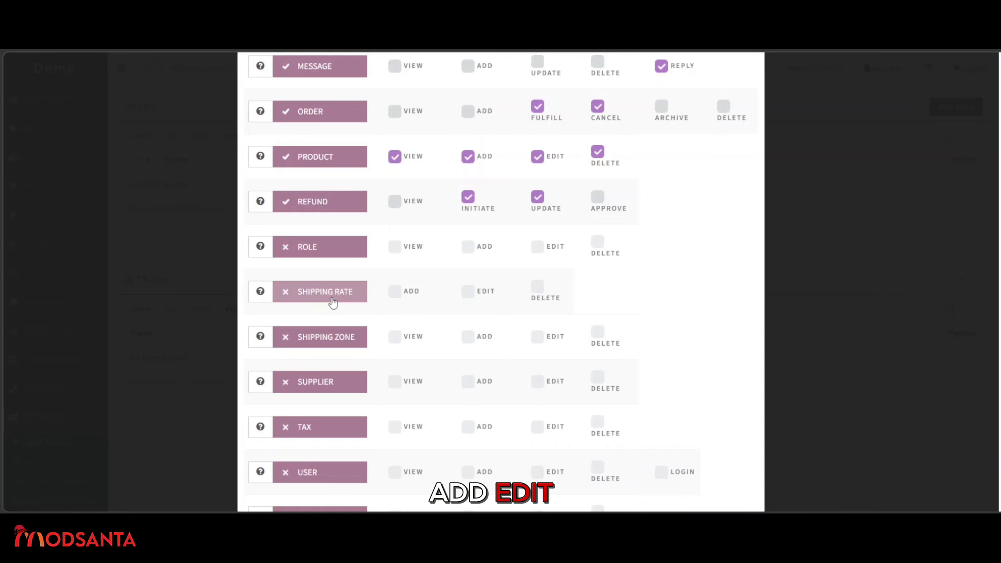
scroll(335, 292, "down", 2)
left_click(342, 275)
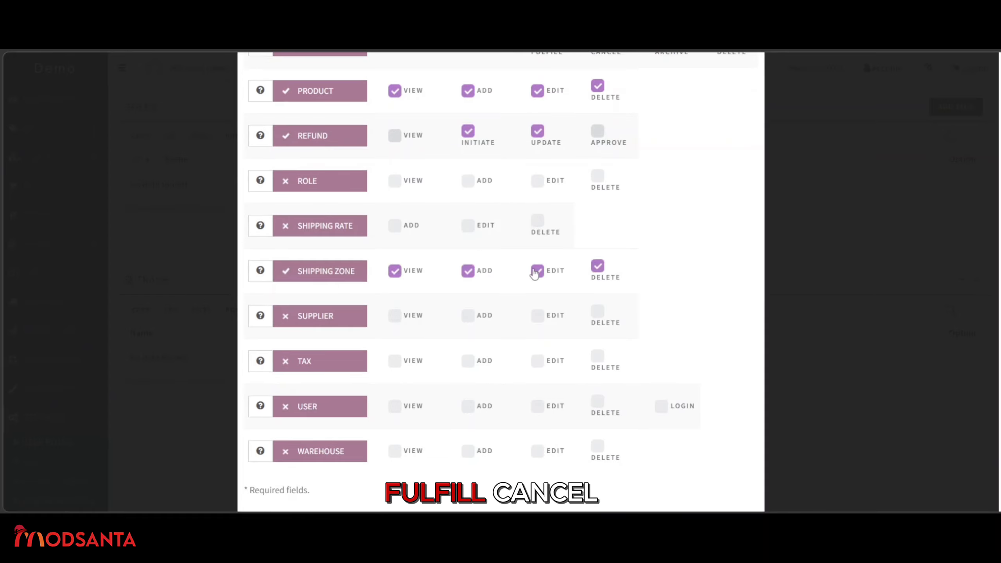
left_click(468, 271)
left_click(597, 266)
Enable the Tax module for the role with only the View permission.
scroll(653, 295, "down", 2)
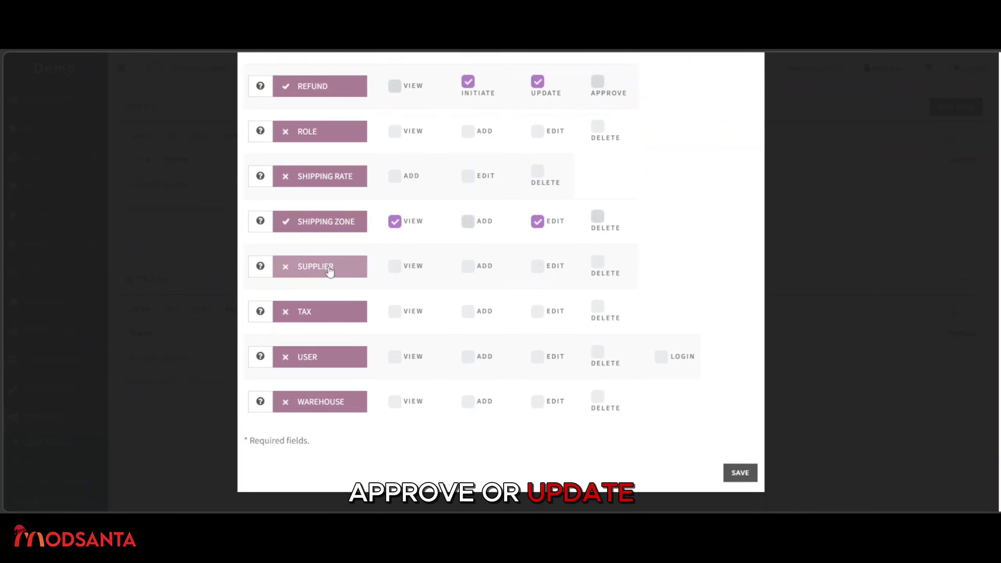
left_click(315, 314)
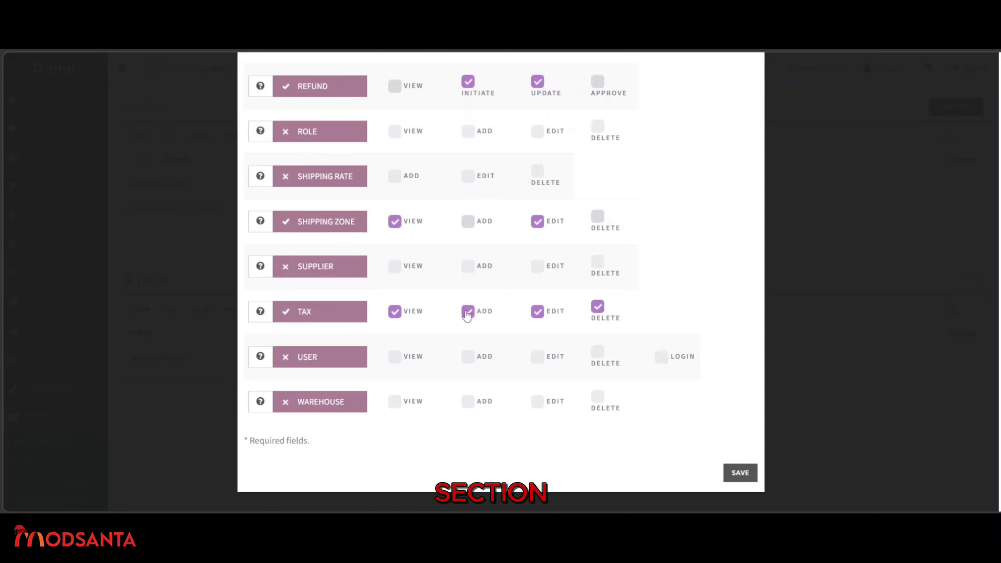
left_click(597, 309)
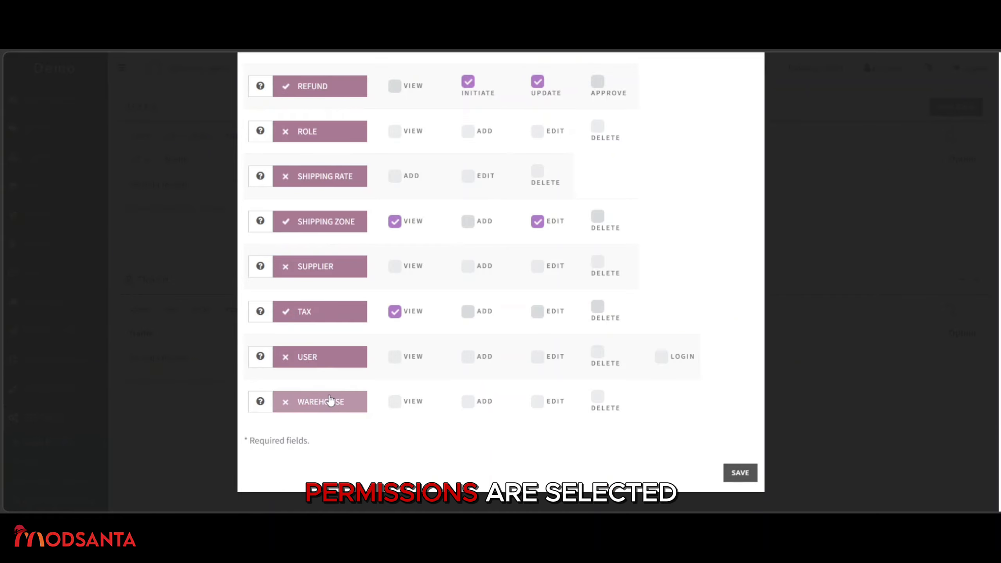
Enable the Warehouse module with only the View permission and save the new role.
left_click(334, 408)
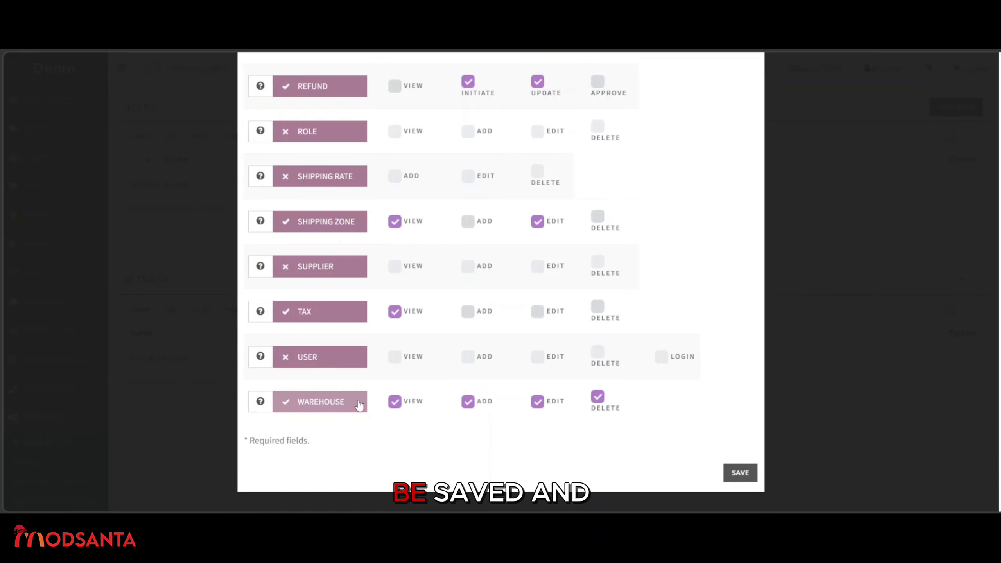
left_click(467, 401)
left_click(537, 403)
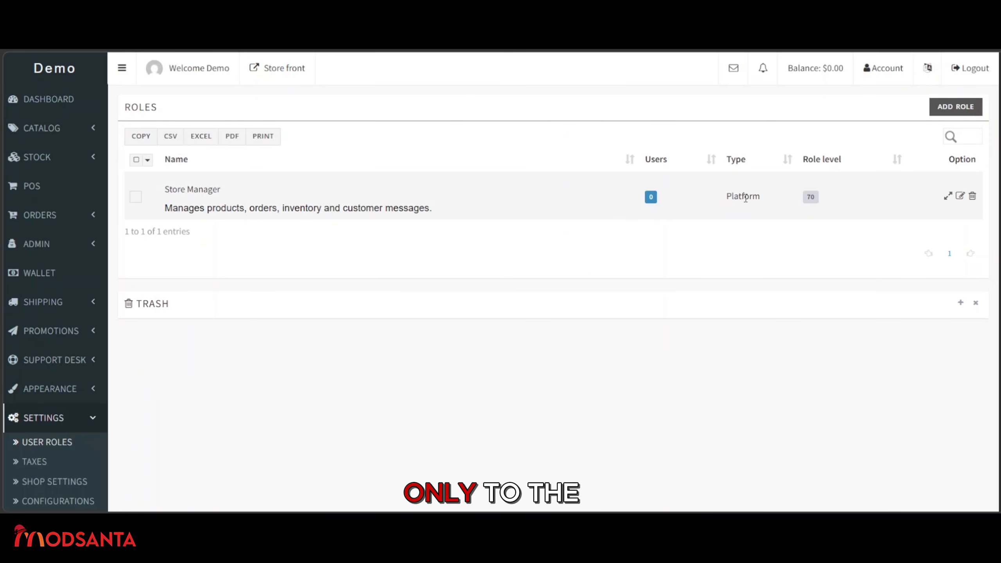
Examine the Store Manager role's details and its permissions for each module, then close the details.
left_click(949, 196)
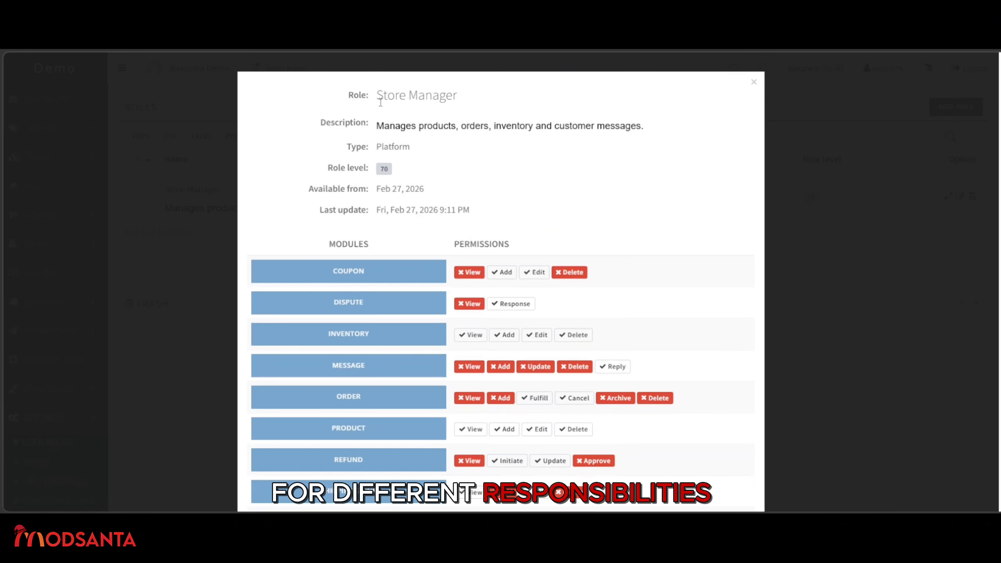
scroll(384, 124, "down", 2)
scroll(434, 122, "up", 2)
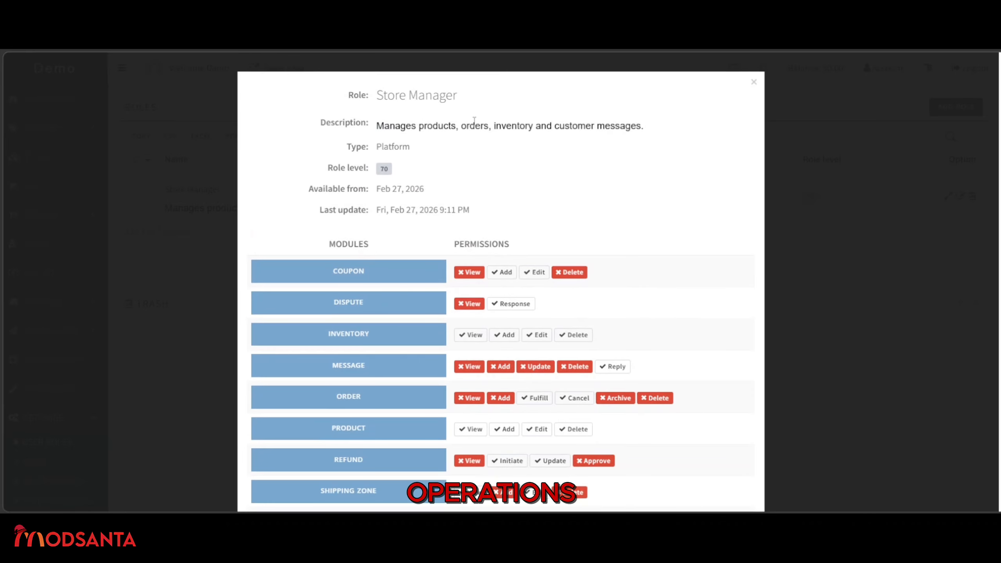
scroll(377, 163, "down", 2)
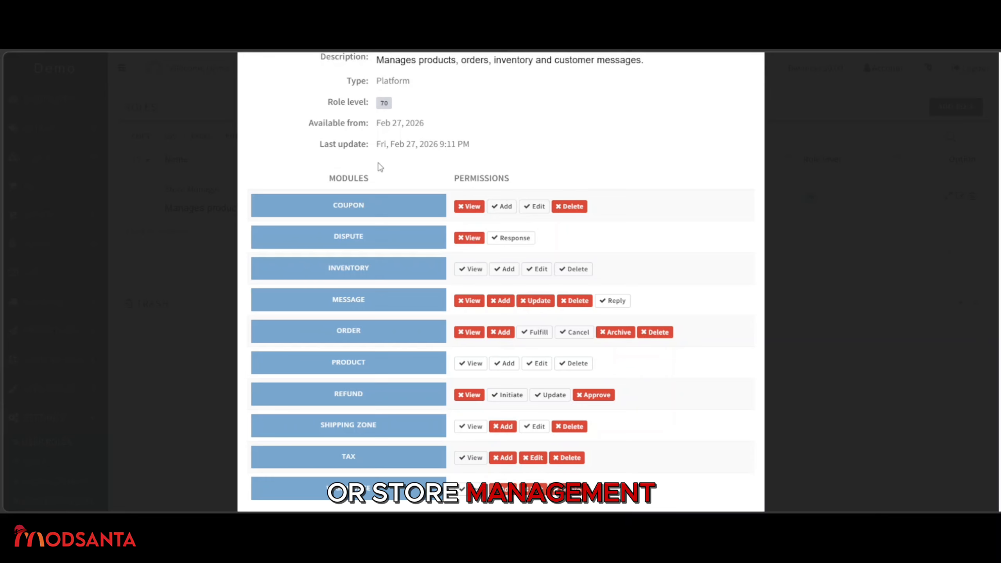
scroll(378, 163, "down", 1)
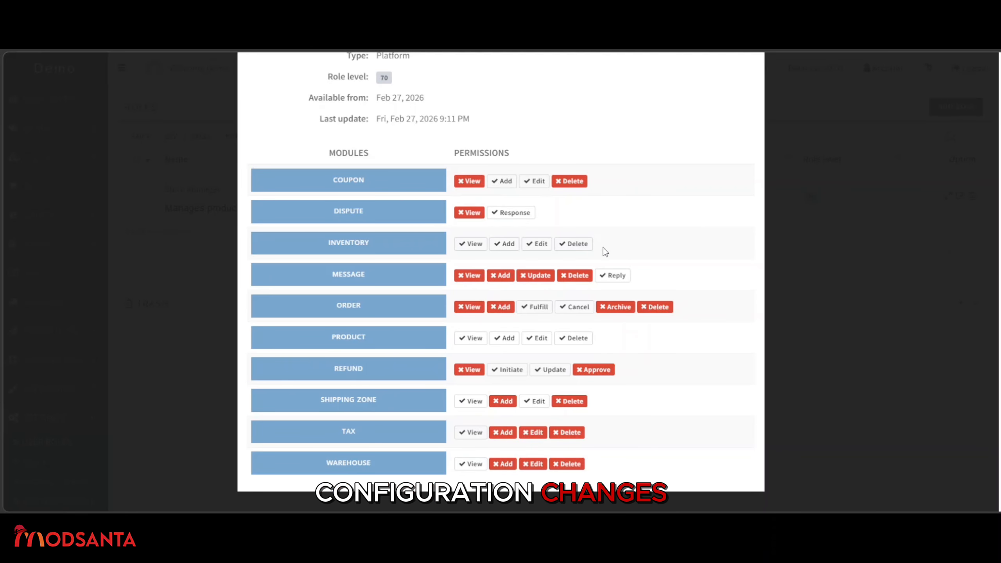
scroll(727, 175, "up", 3)
left_click(753, 83)
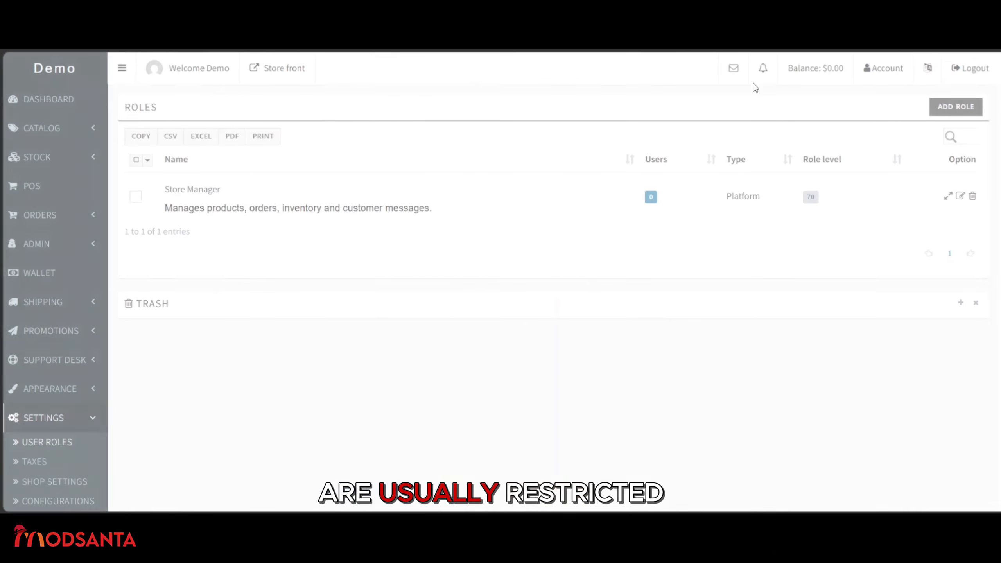
Edit the Store Manager role to enable the Manufacturer module with only the View permission, and save the update.
left_click(960, 196)
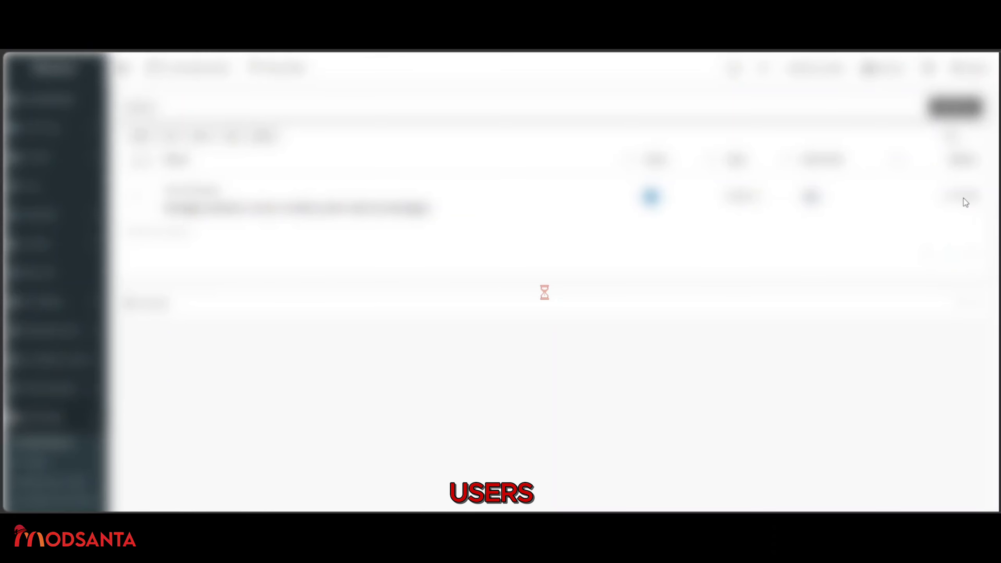
scroll(424, 195, "down", 4)
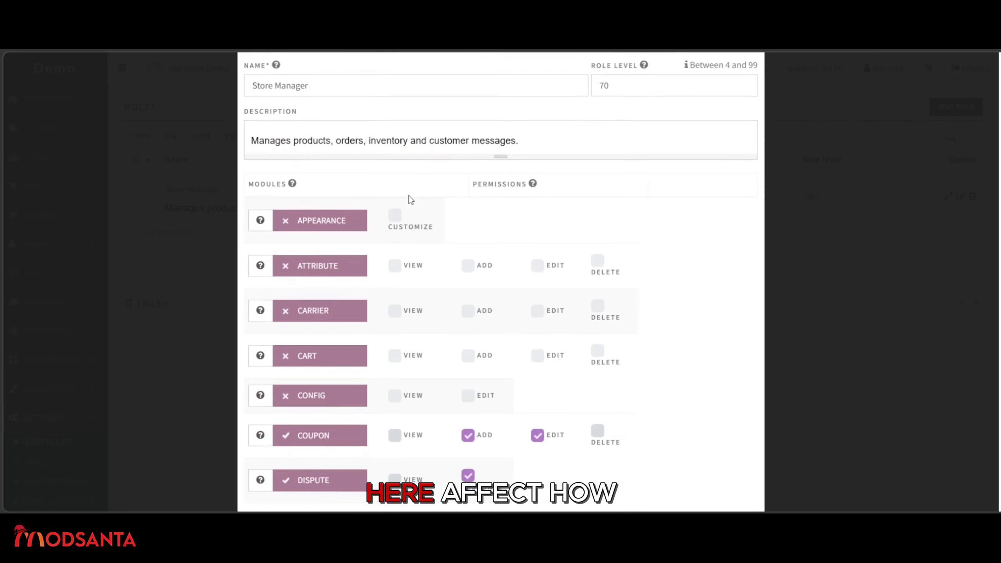
scroll(409, 201, "down", 5)
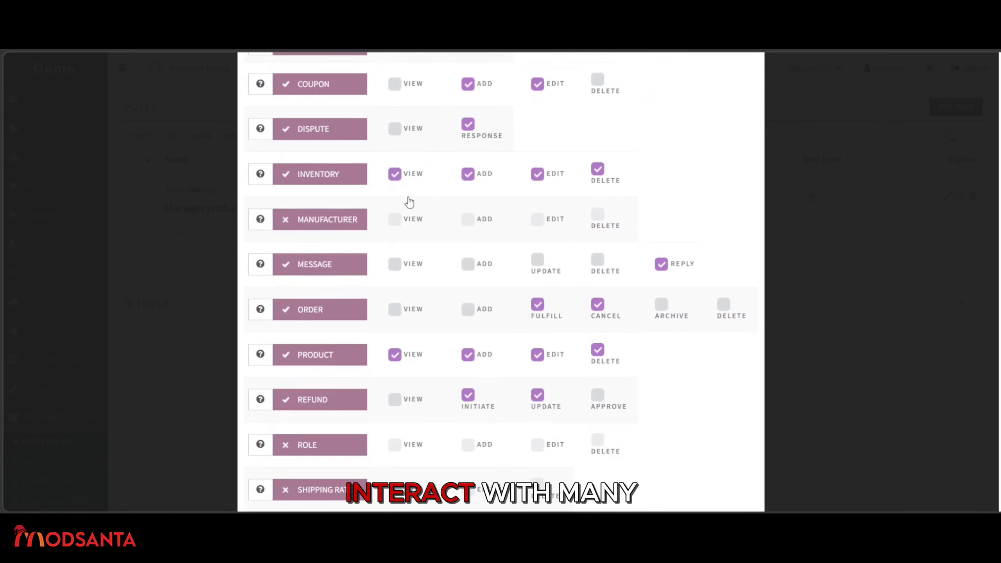
left_click(350, 223)
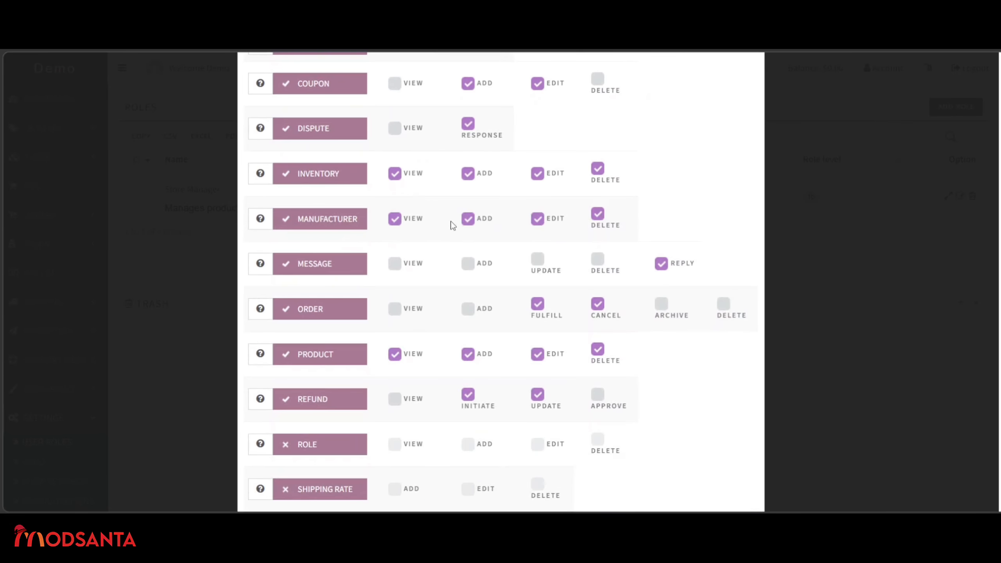
left_click(468, 221)
left_click(537, 219)
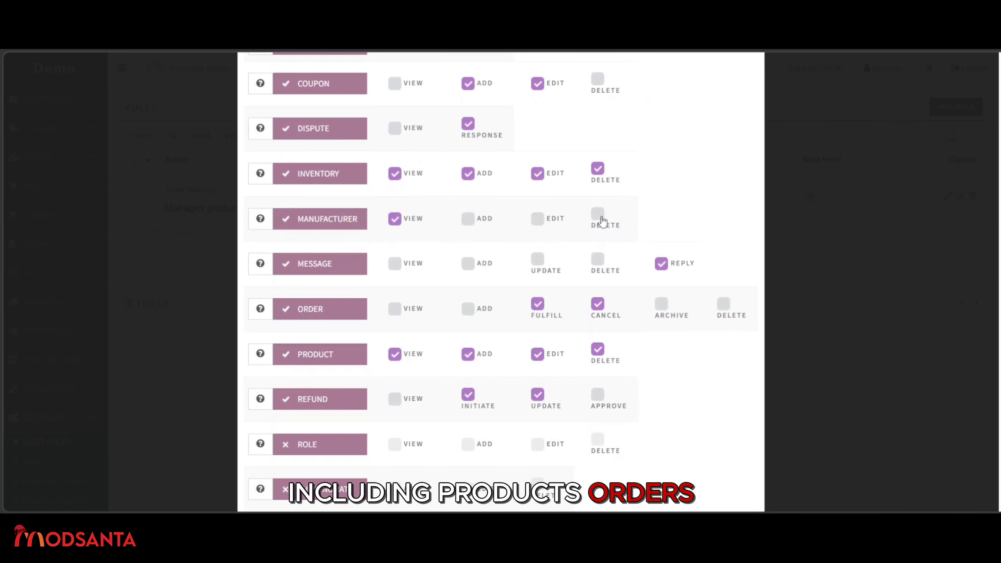
scroll(607, 223, "down", 5)
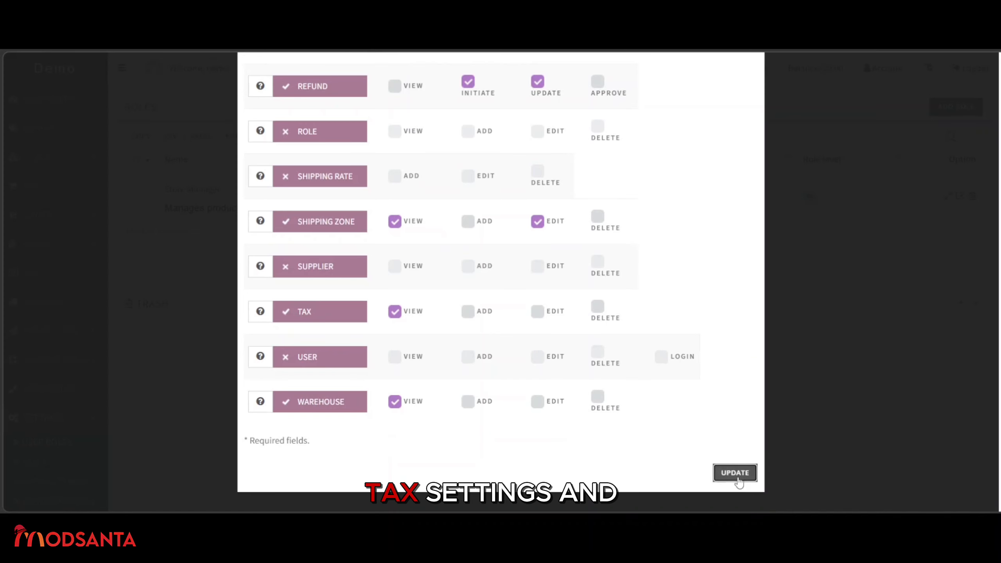
left_click(736, 475)
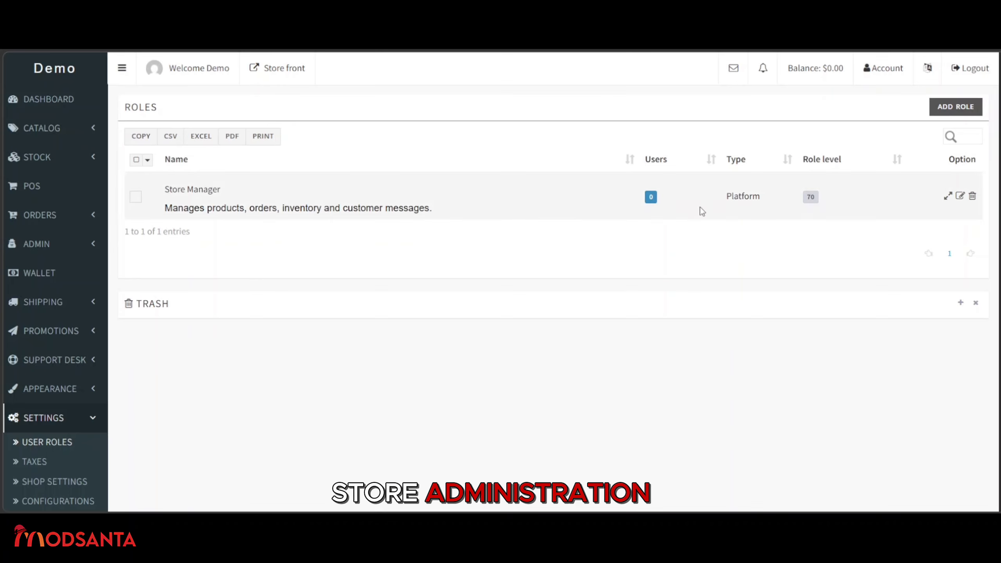
scroll(603, 278, "down", 2)
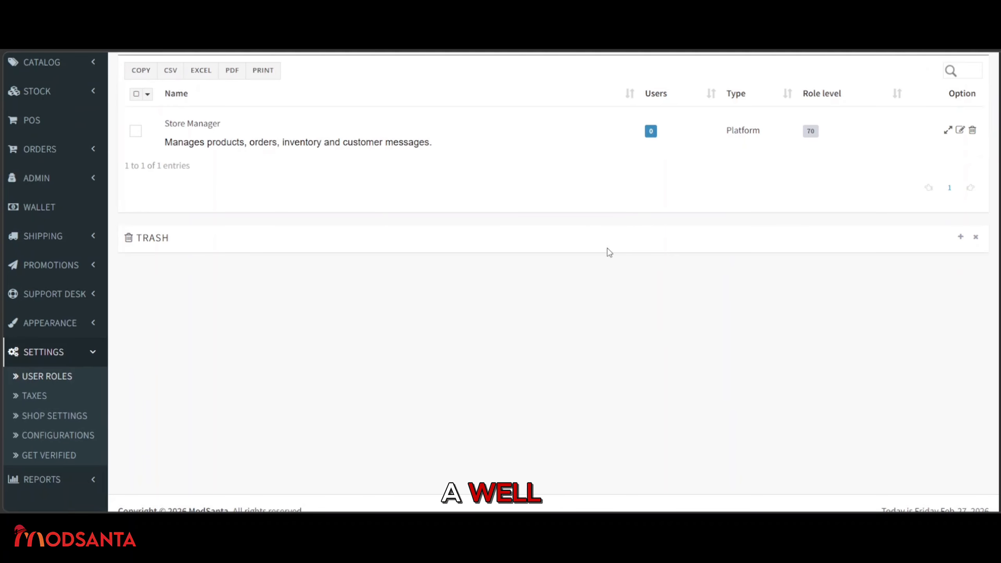